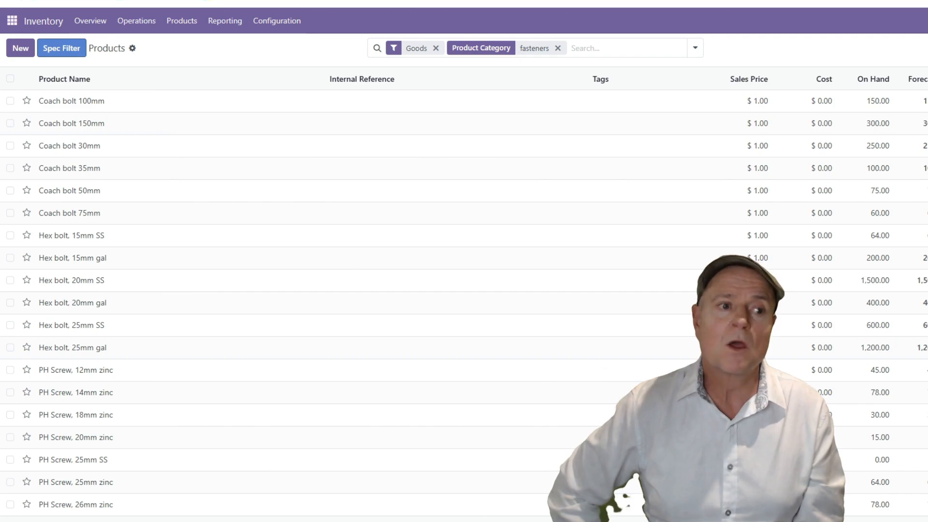
Filter the fasteners product list by the Length characteristic, using values in the range 20 to 30.
left_click(66, 49)
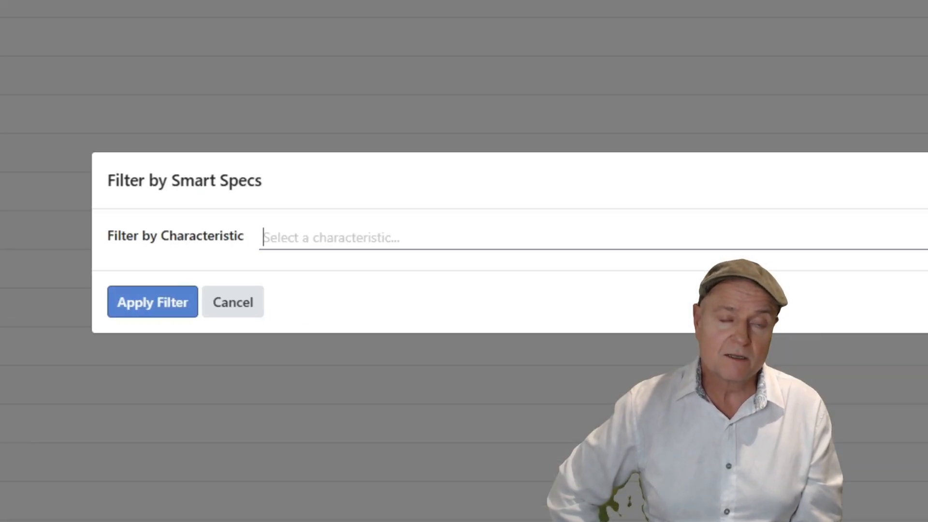
left_click(372, 239)
left_click(344, 272)
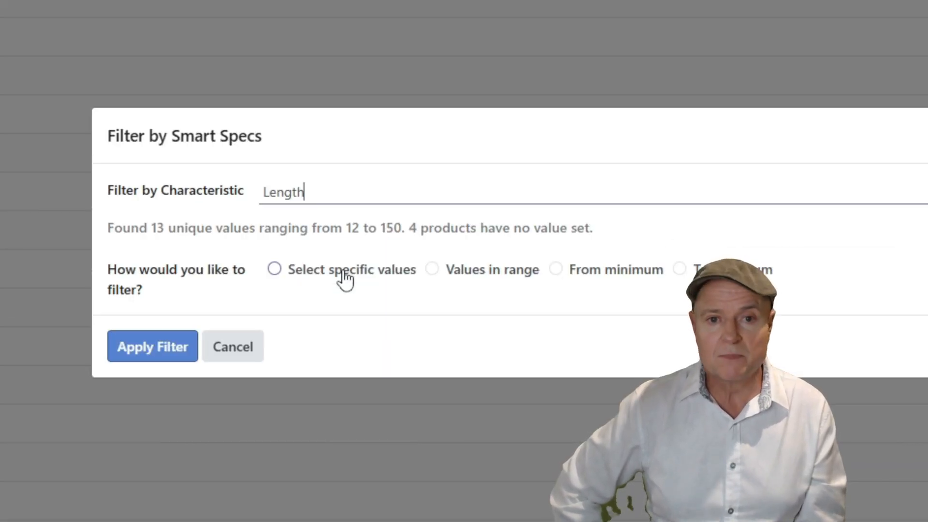
left_click(452, 272)
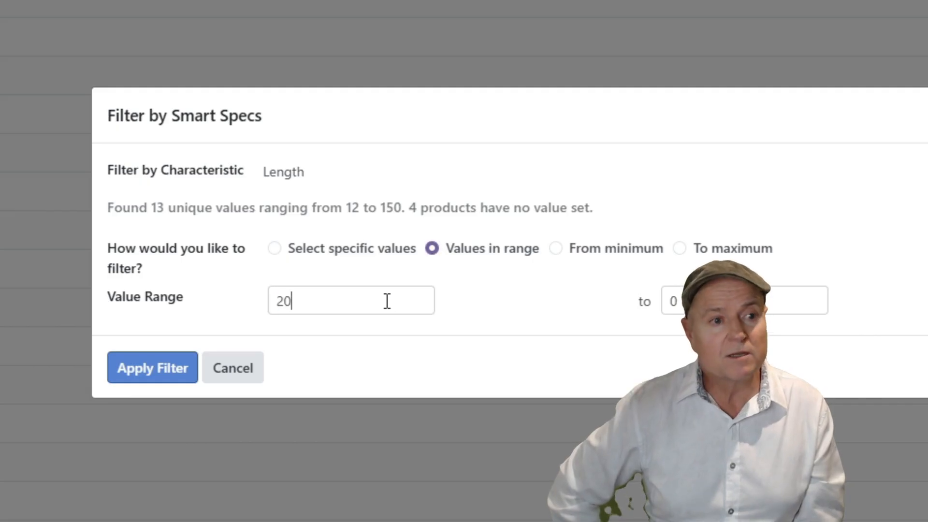
left_click(151, 379)
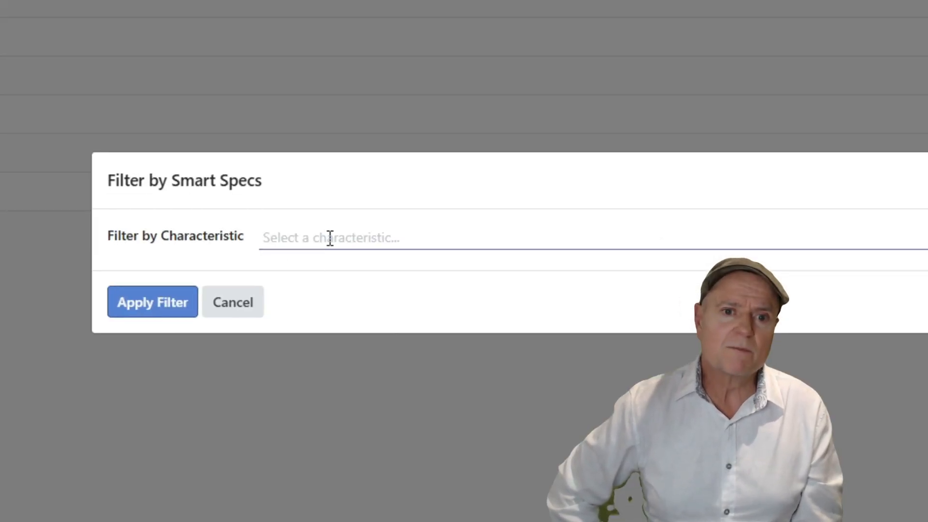
Filter the length-filtered fasteners by the Material value Stainless steel, and remove that material filter again.
left_click(329, 237)
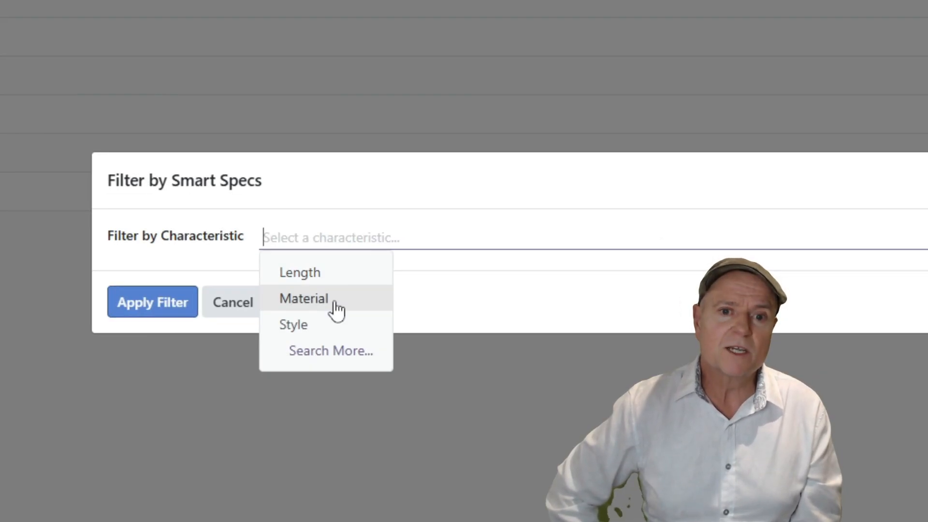
left_click(336, 304)
left_click(343, 271)
left_click(279, 307)
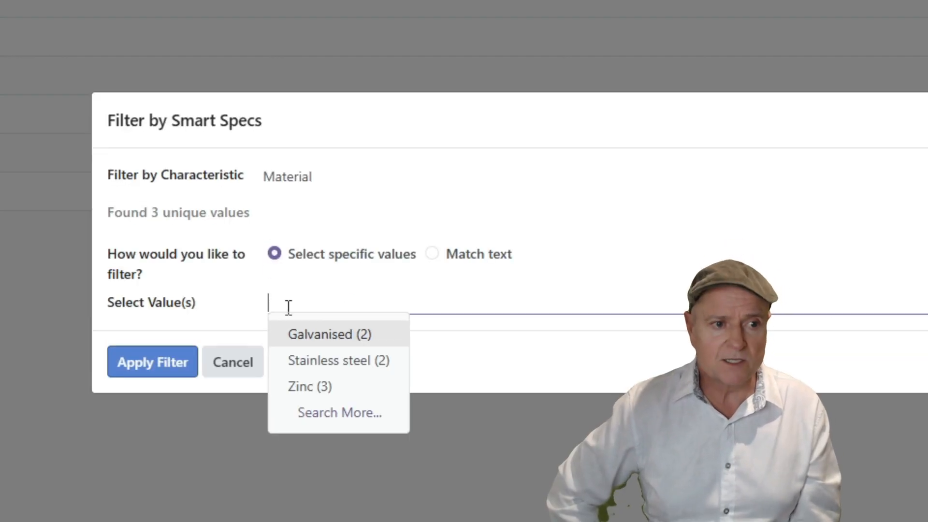
left_click(325, 368)
left_click(169, 367)
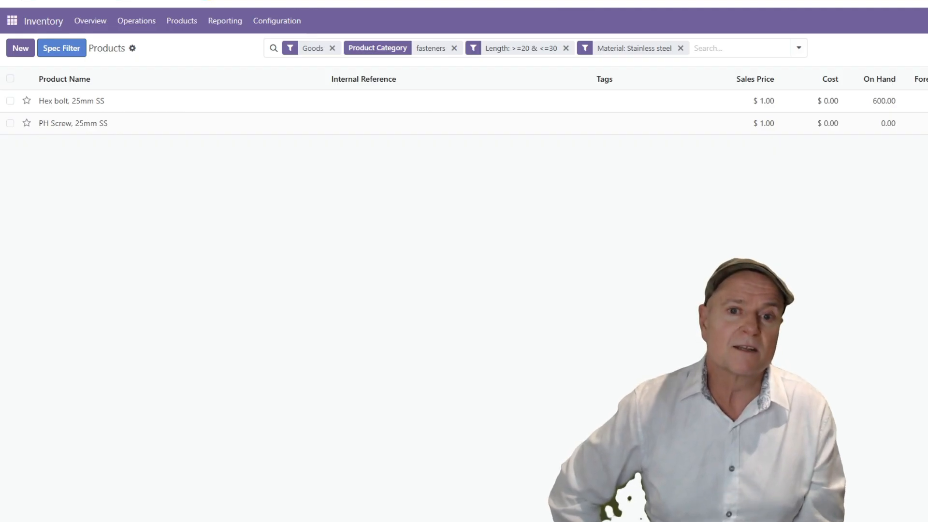
left_click(681, 48)
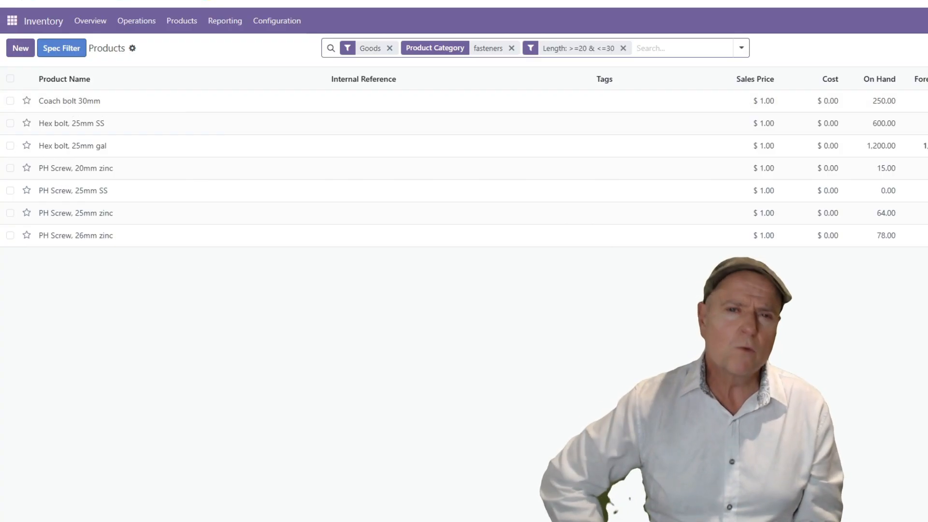
Review the smart specs of the product PH Screw, 20mm zinc, and open its Fasteners category record.
left_click(93, 175)
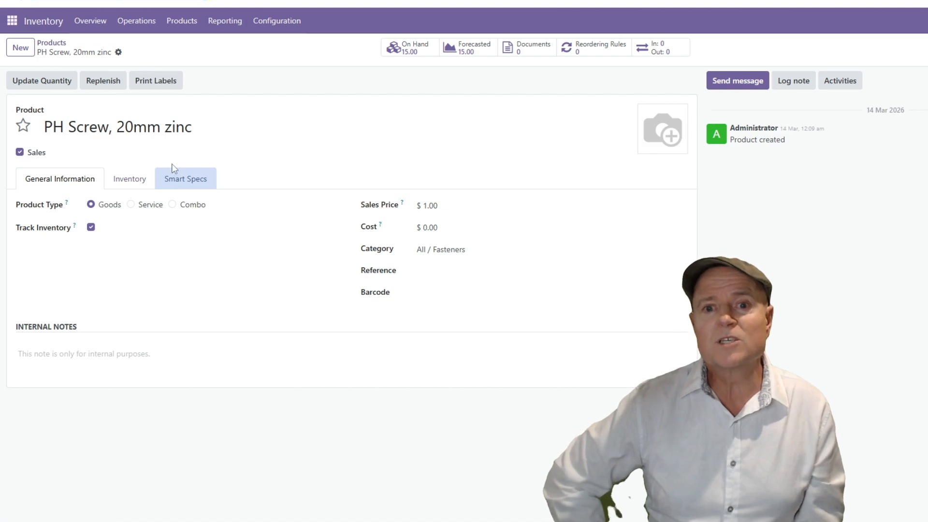
left_click(192, 184)
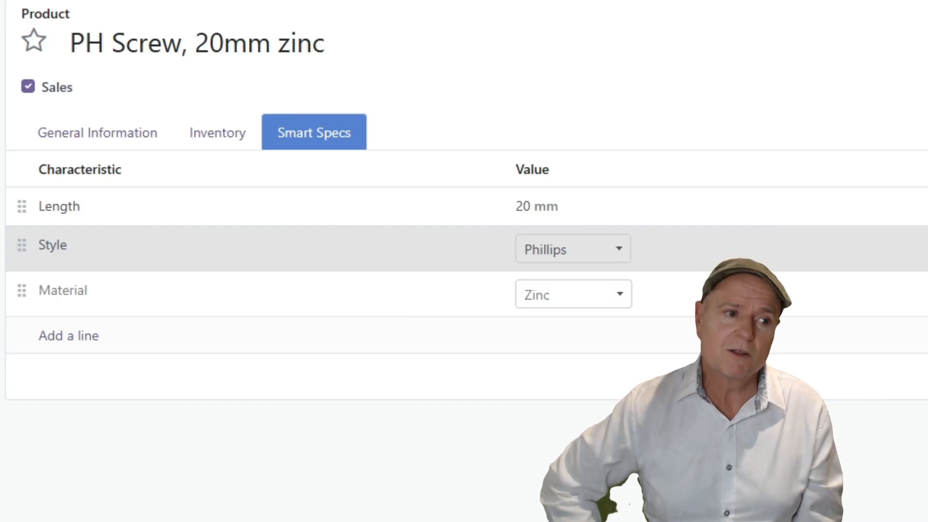
left_click(118, 133)
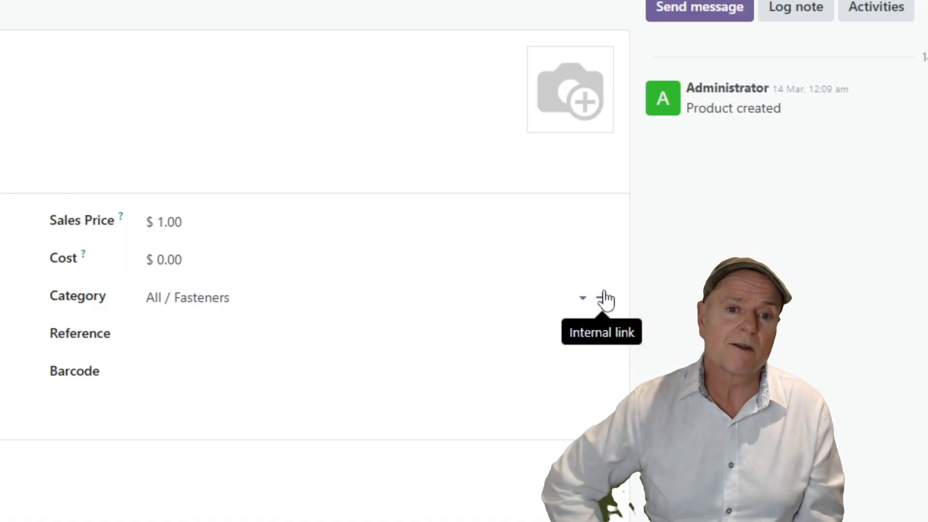
left_click(604, 300)
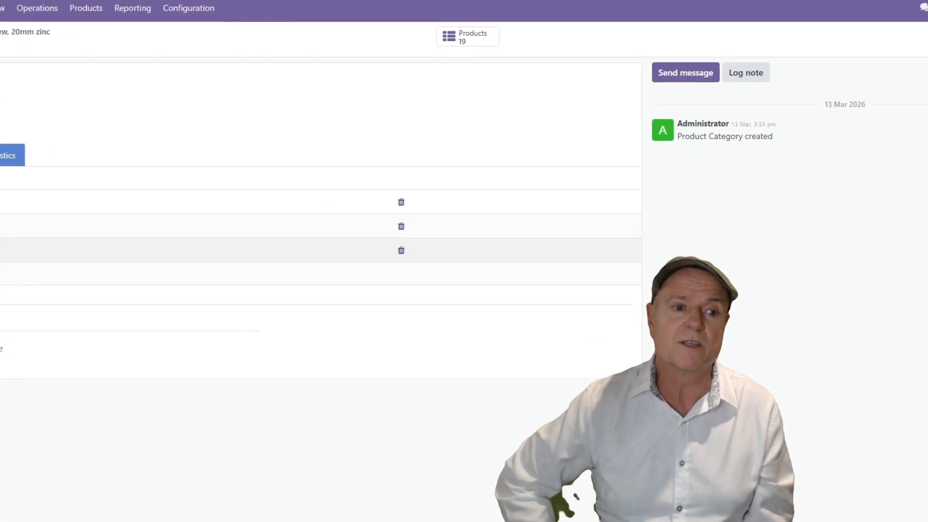
Examine the definitions of the Fasteners category's Length, Style and Material characteristics, including data types, restrictions and allowed values.
left_click(57, 206)
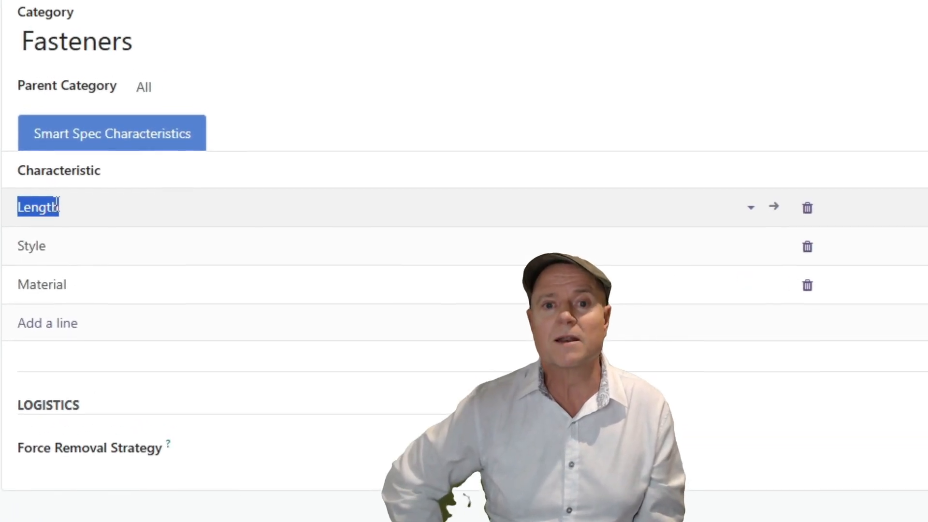
left_click(774, 207)
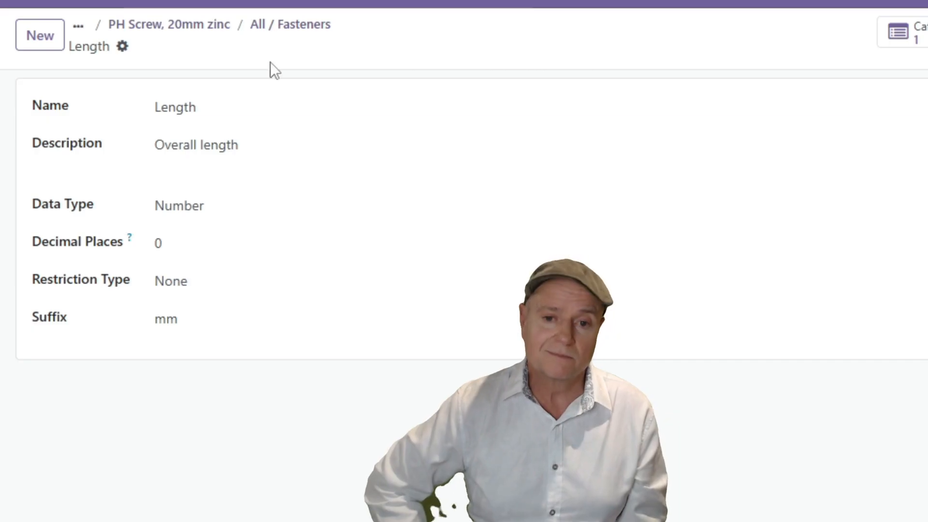
left_click(294, 27)
left_click(718, 338)
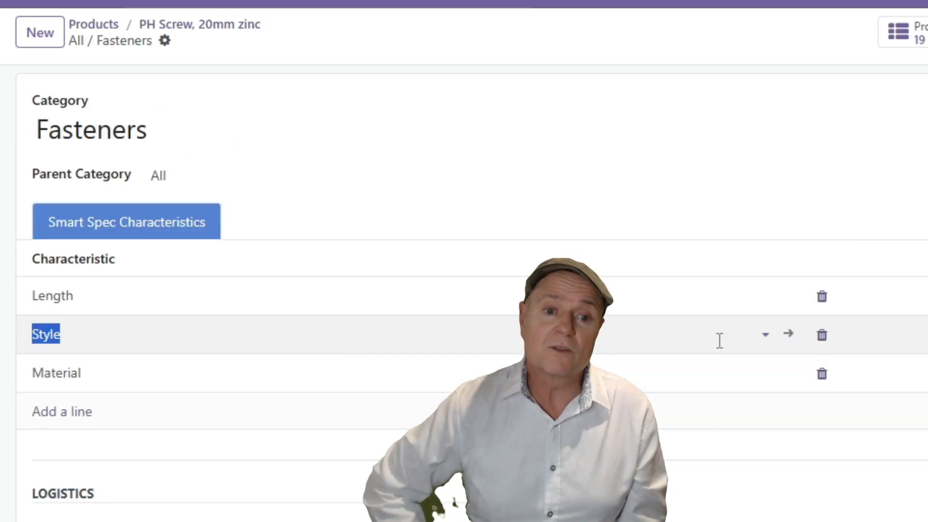
left_click(789, 334)
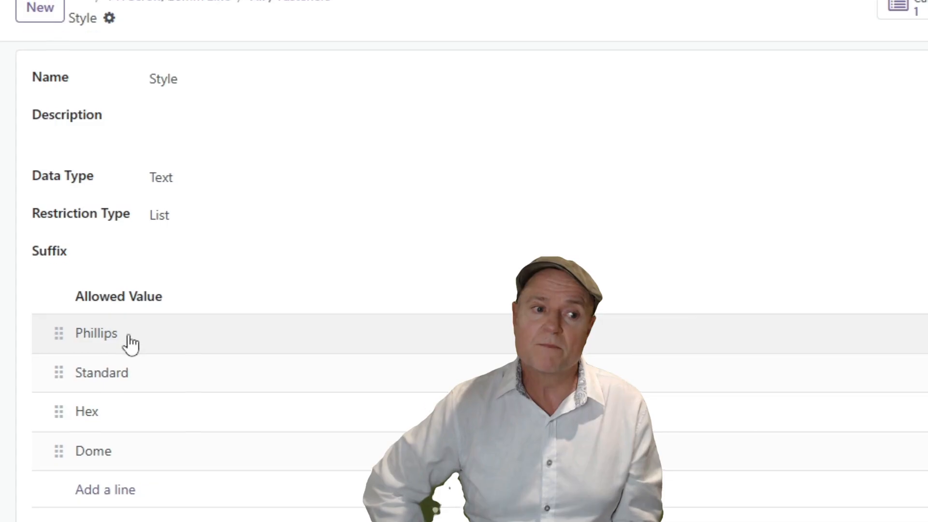
left_click(297, 24)
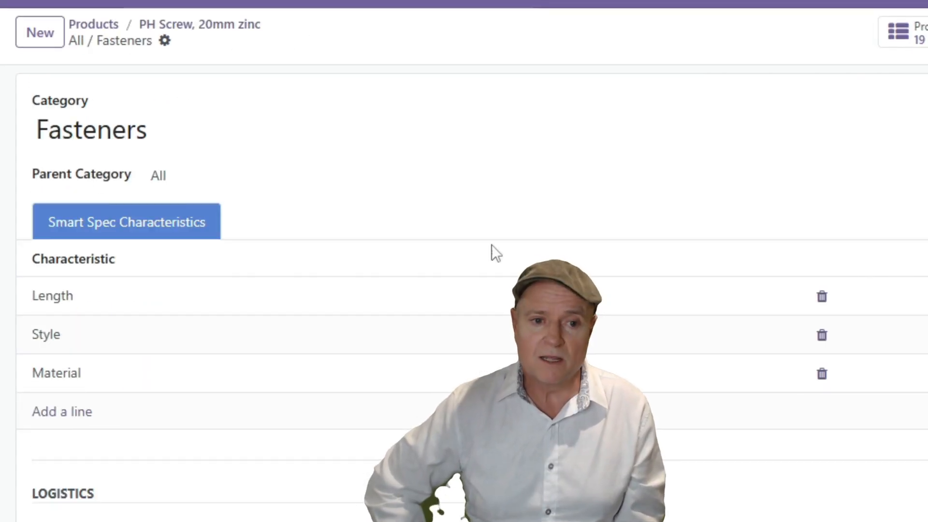
left_click(65, 374)
left_click(788, 374)
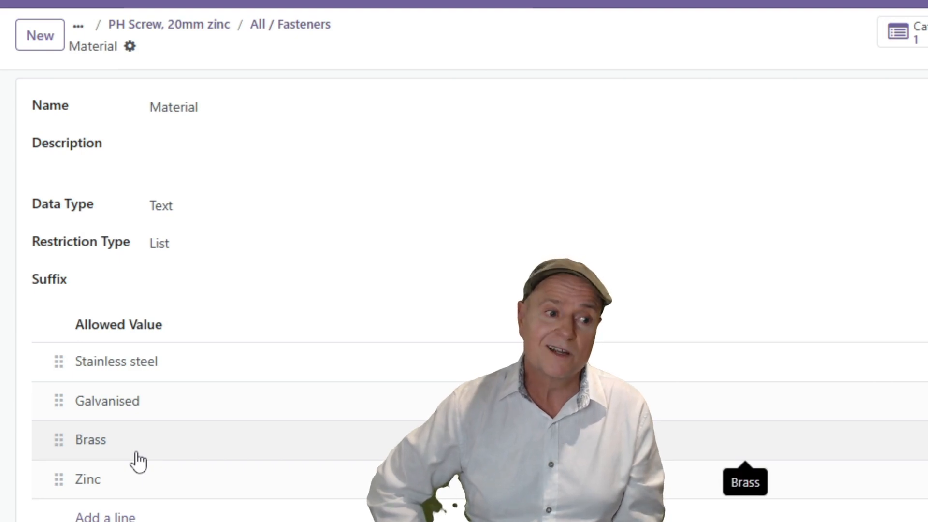
left_click(296, 25)
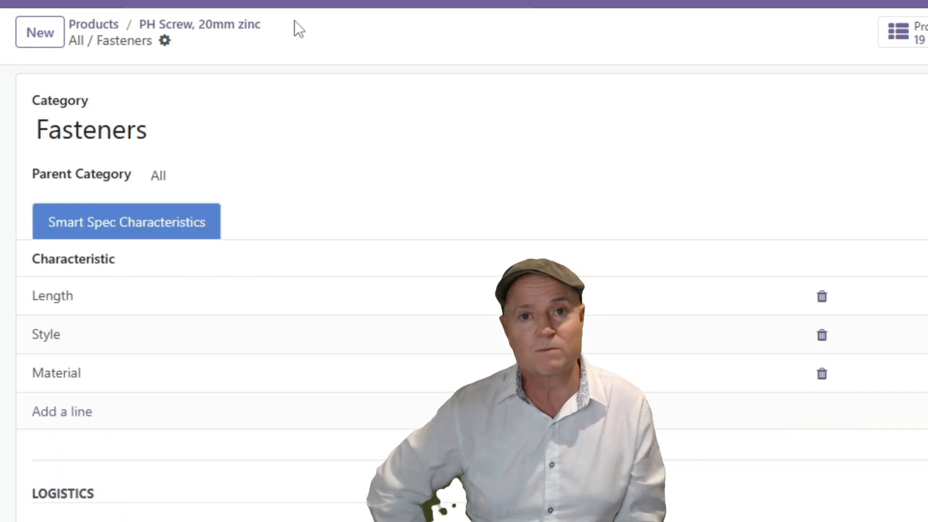
Create a Diameter characteristic in the Fasteners category with data type Number and 1 decimal place.
left_click(67, 414)
type("Diameter")
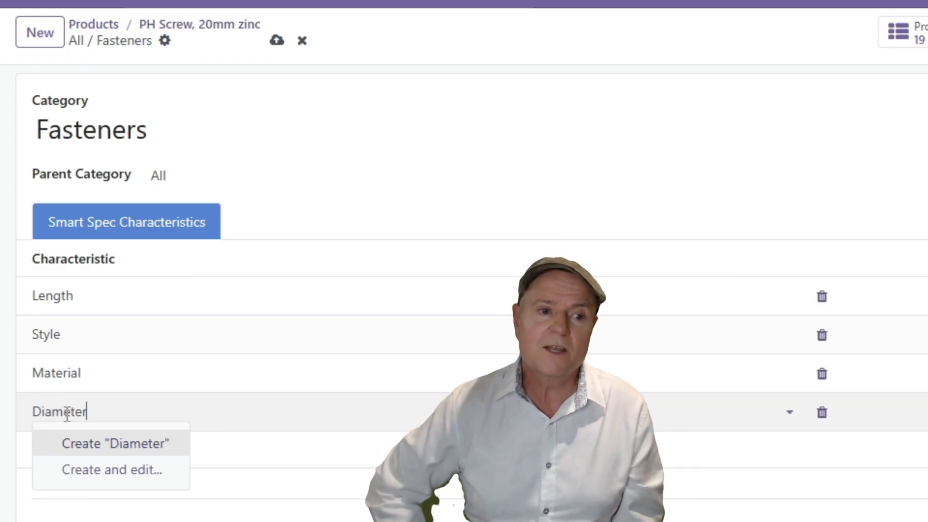
left_click(124, 471)
left_click(229, 283)
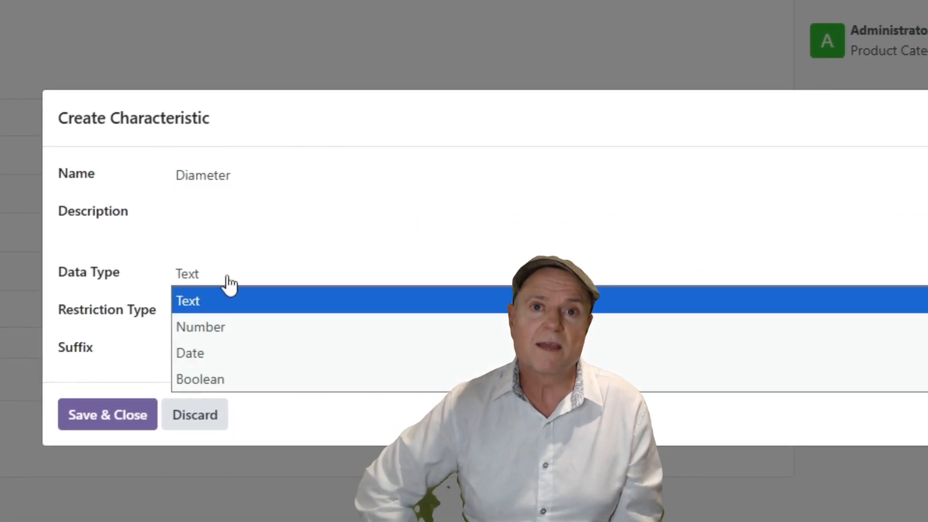
left_click(226, 324)
left_click(204, 292)
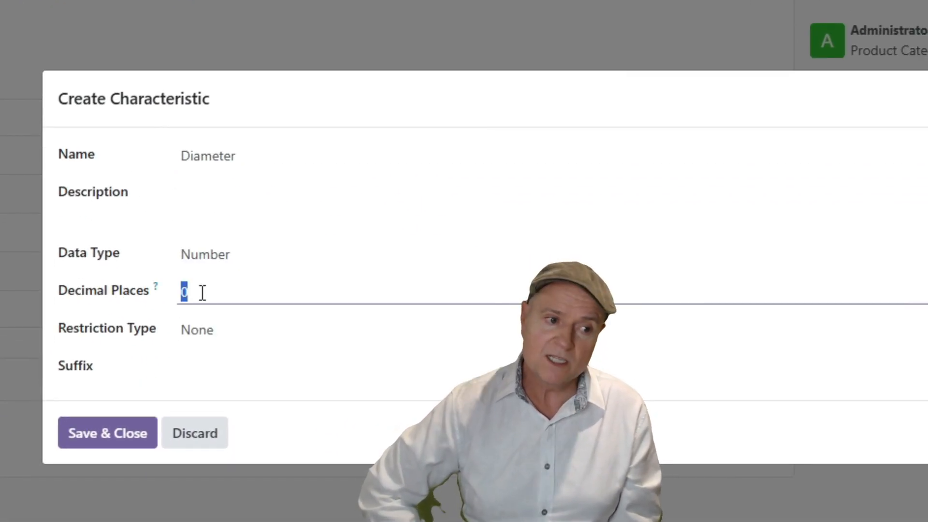
Restrict the Diameter characteristic to a range of 0.5 to 25 with the suffix mm, and save it.
left_click(215, 336)
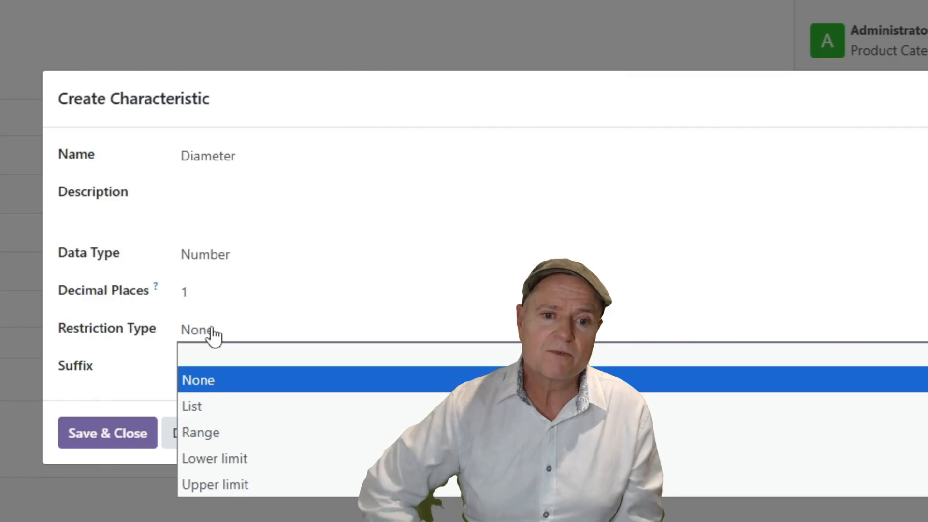
left_click(256, 430)
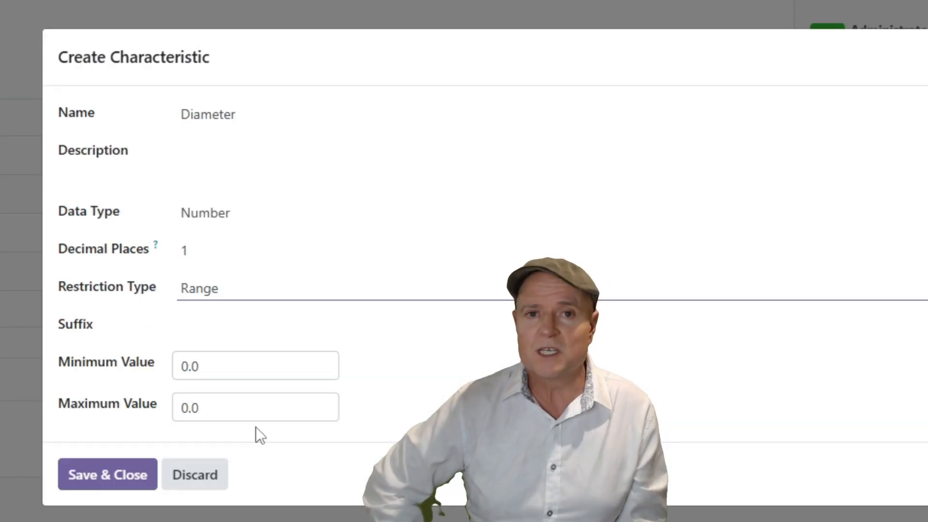
left_click(224, 368)
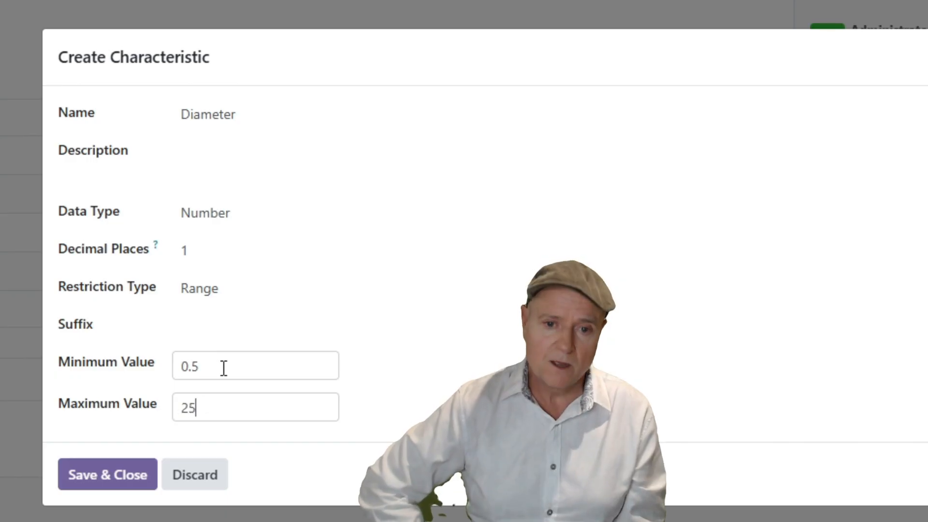
left_click(187, 324)
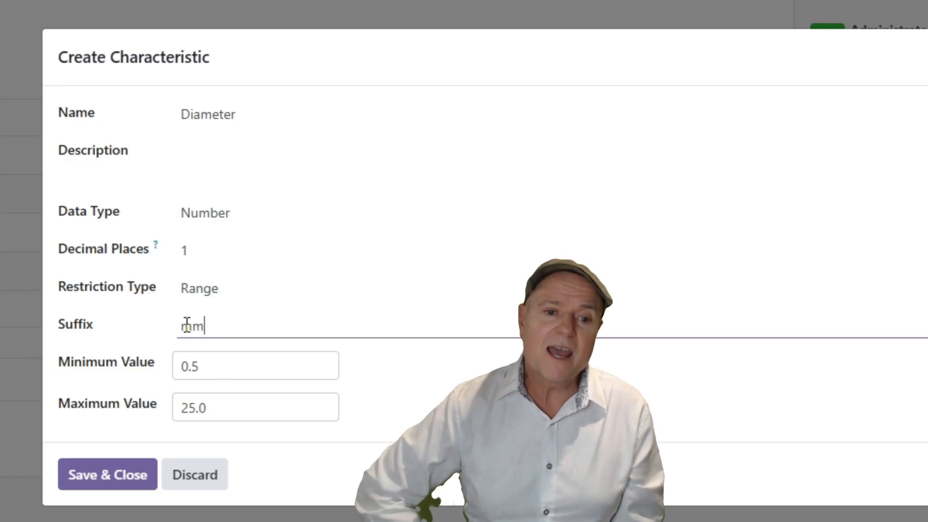
left_click(108, 476)
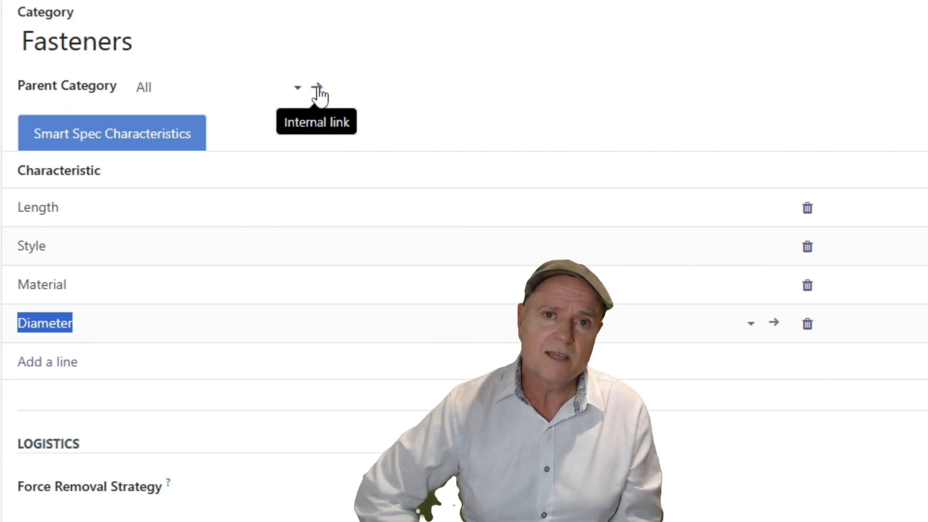
Add a Boolean characteristic named "Is Local?" to the parent category All.
left_click(318, 90)
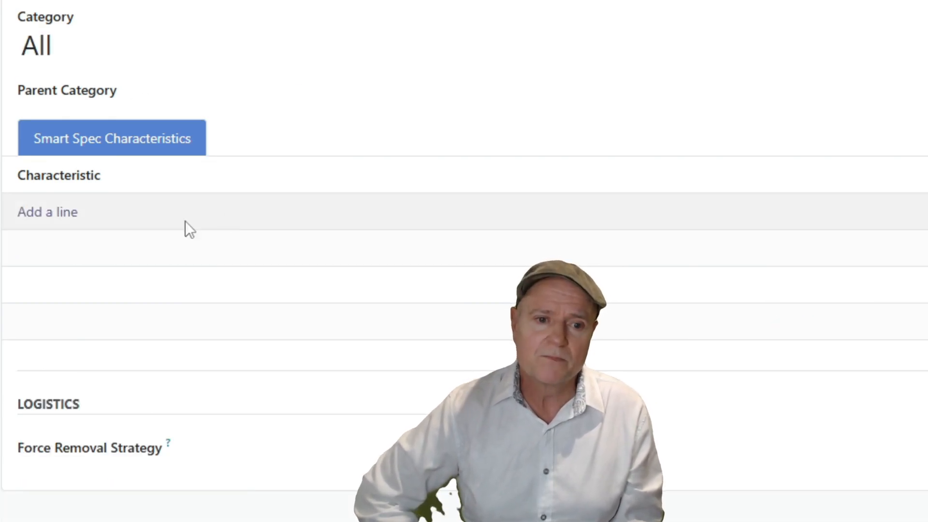
left_click(44, 215)
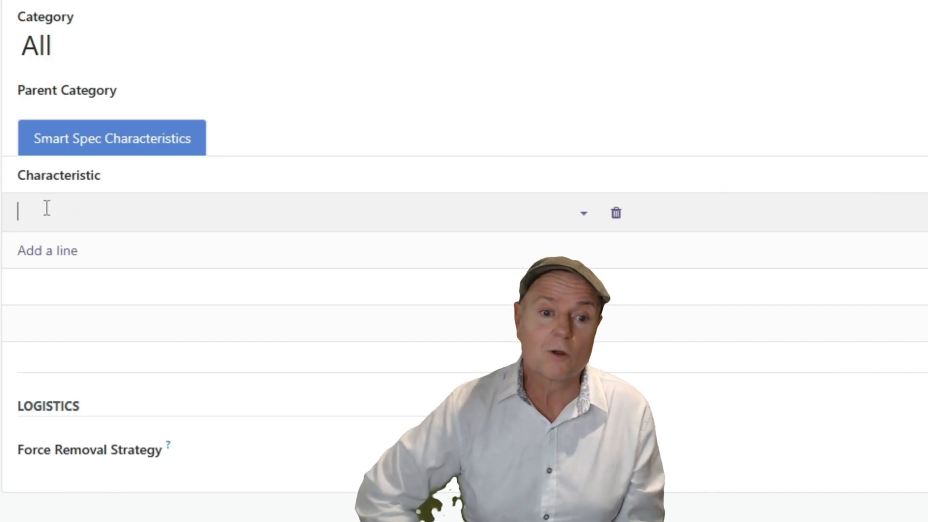
type("Is Local?")
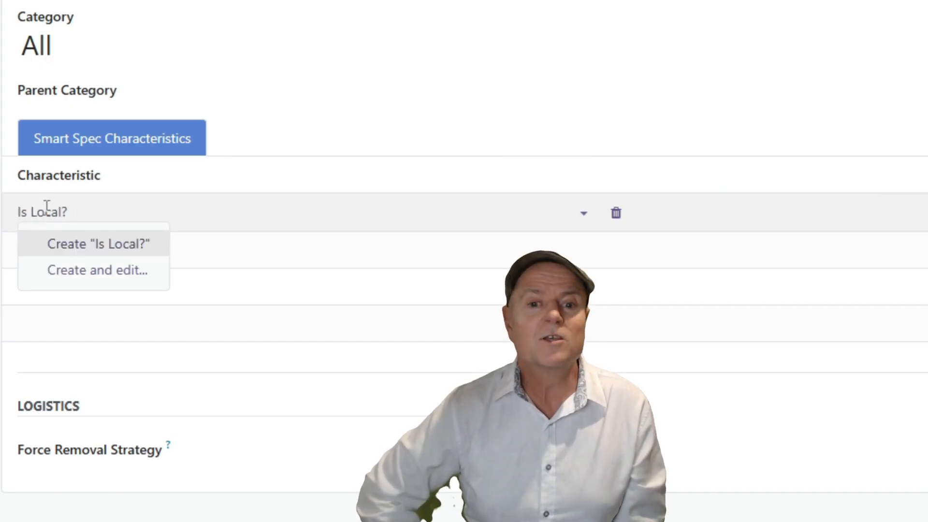
left_click(96, 270)
left_click(245, 285)
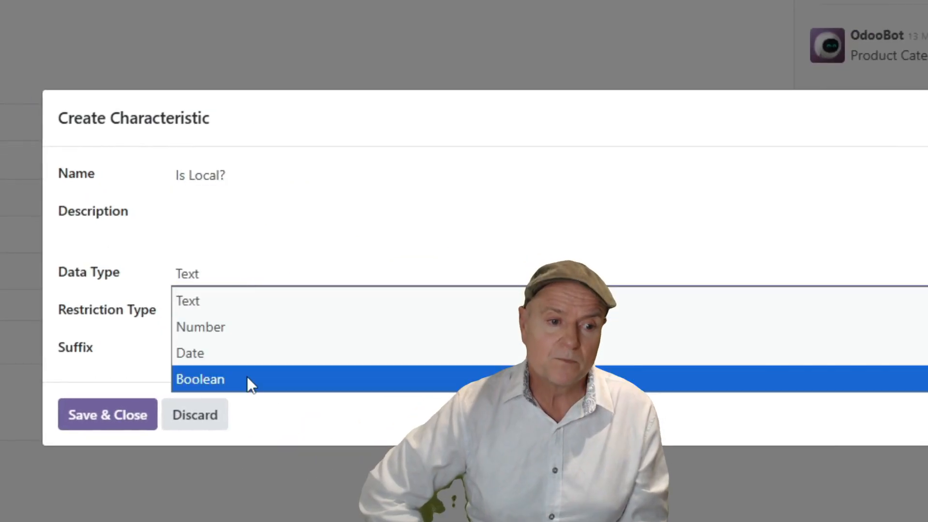
left_click(247, 378)
left_click(125, 380)
Add a characteristic named "Release Date" to the All category and save it with data type Date.
left_click(67, 250)
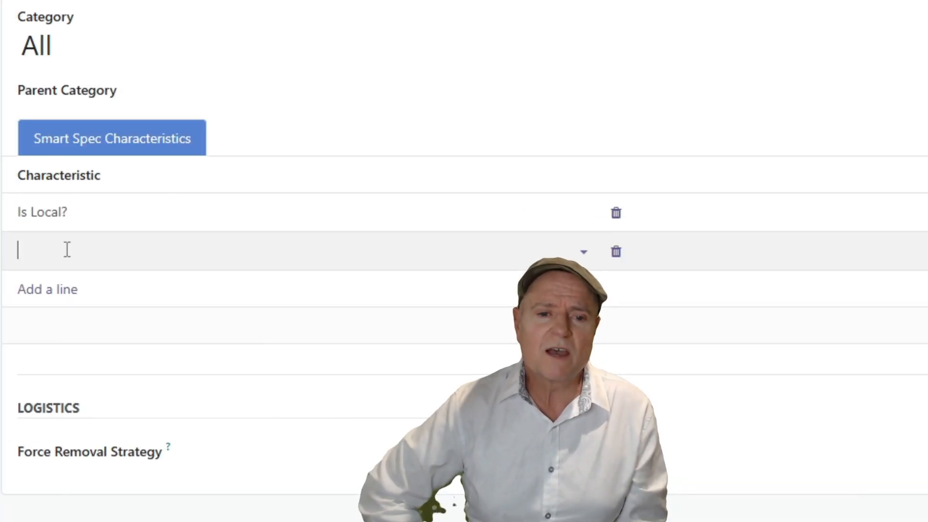
type("Release Date")
left_click(137, 282)
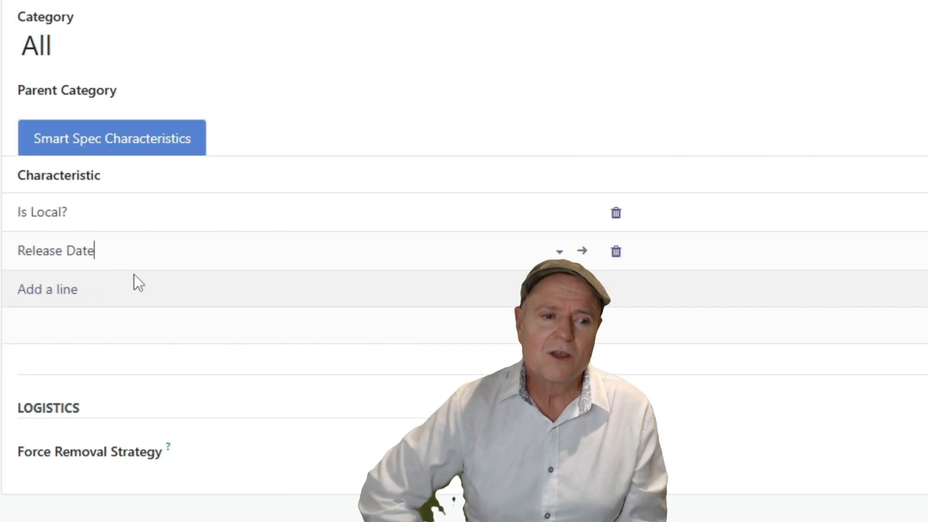
left_click(582, 250)
left_click(230, 212)
left_click(232, 284)
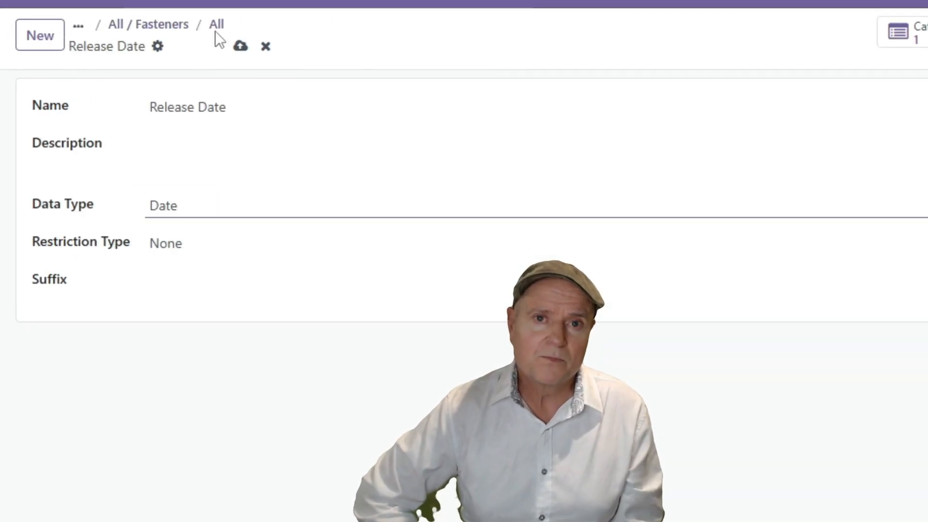
left_click(239, 47)
Return to the PH Screw, 20mm zinc product and show its smart specs.
left_click(148, 24)
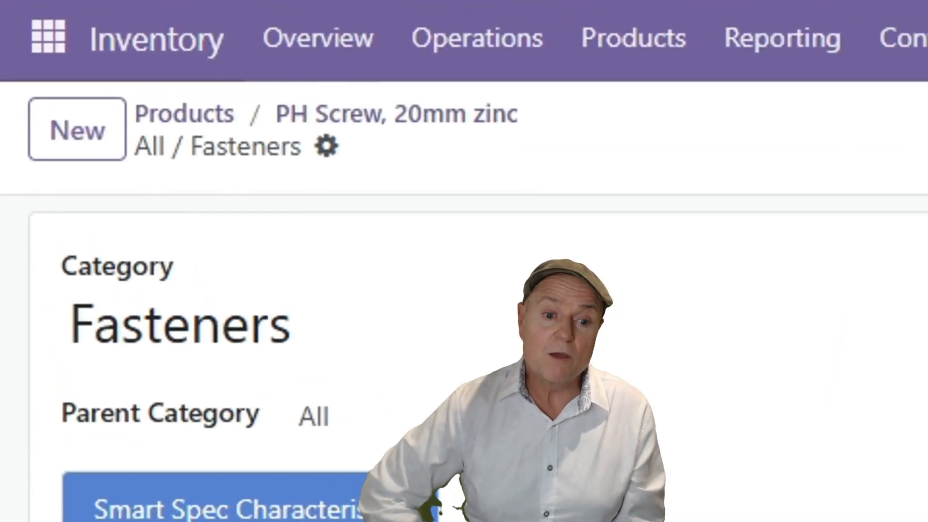
left_click(417, 114)
left_click(324, 137)
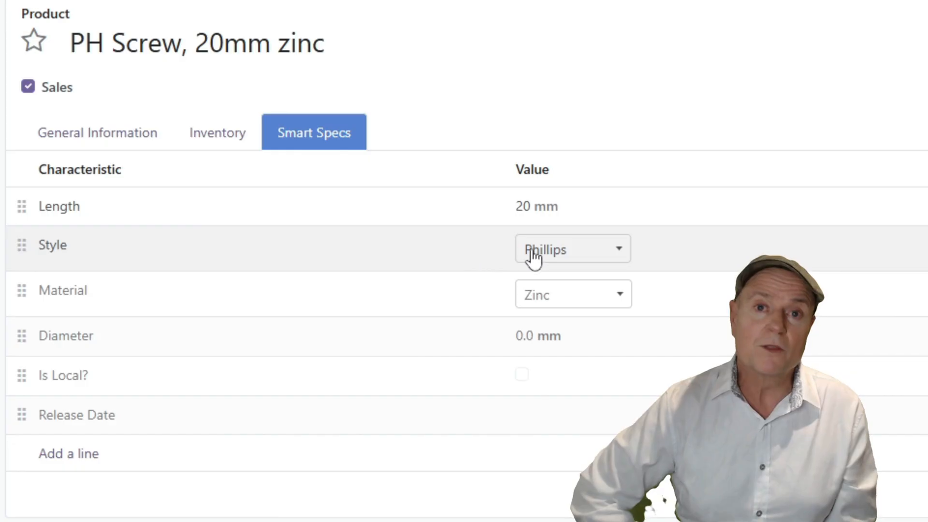
Look through the available values for the product's Style characteristic, keeping Phillips.
left_click(556, 250)
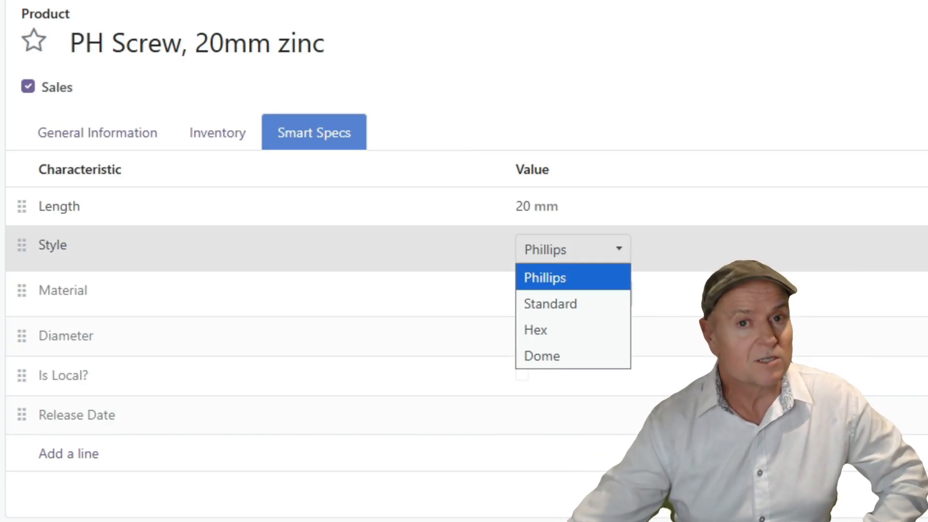
key("Down")
key("Down")
key("Down")
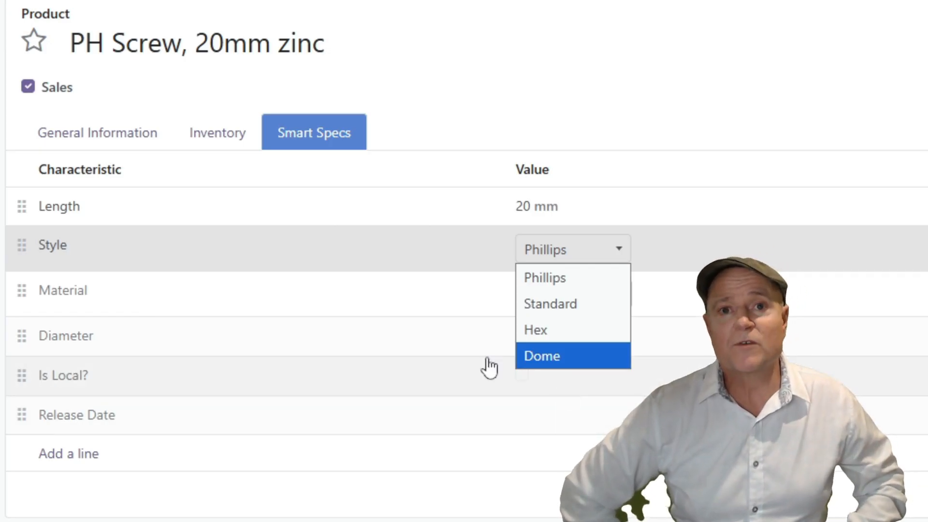
Set the product's Diameter to 1.5 mm and mark it as Is Local?
left_click(553, 336)
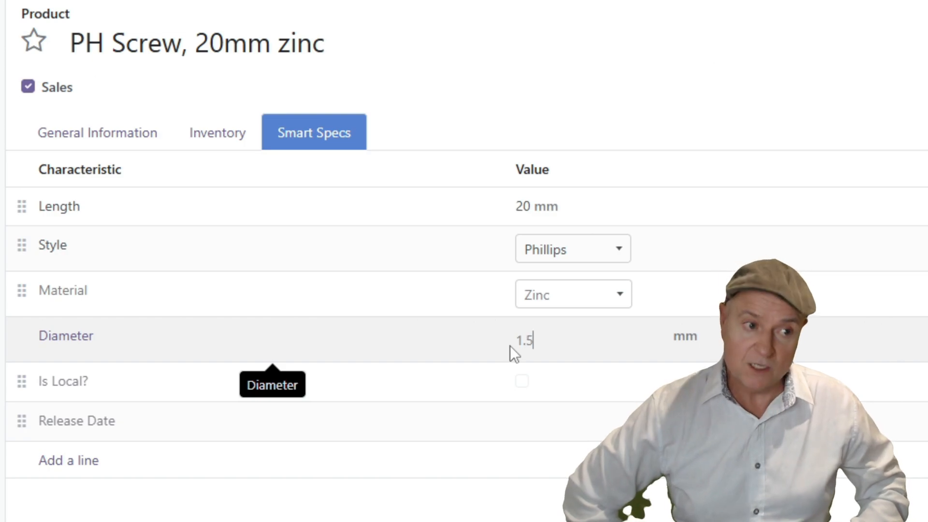
left_click(408, 389)
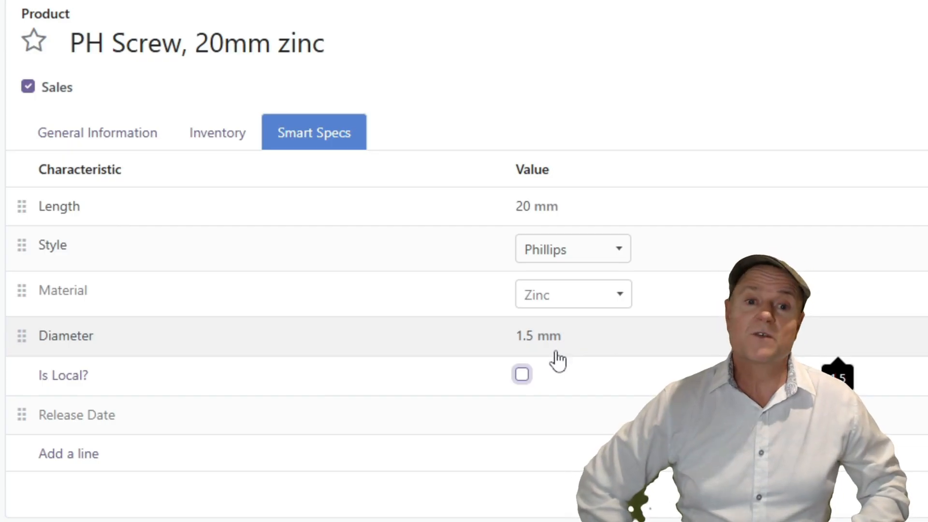
left_click(522, 378)
Set the product's Release Date to March 24, 2026.
left_click(538, 425)
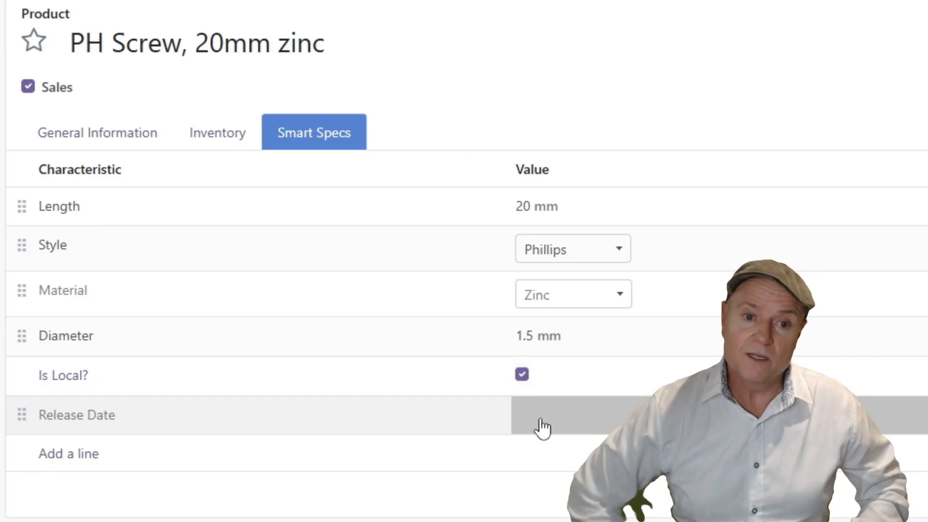
left_click(539, 422)
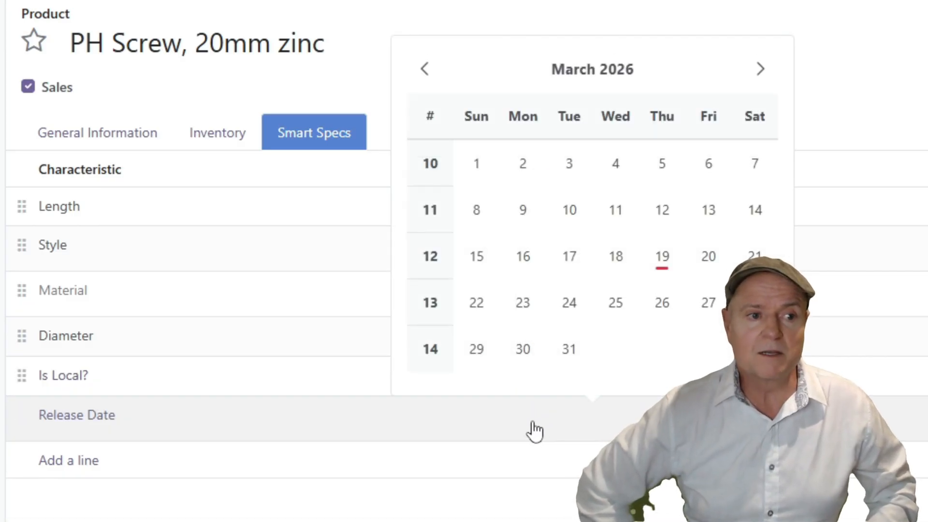
left_click(570, 303)
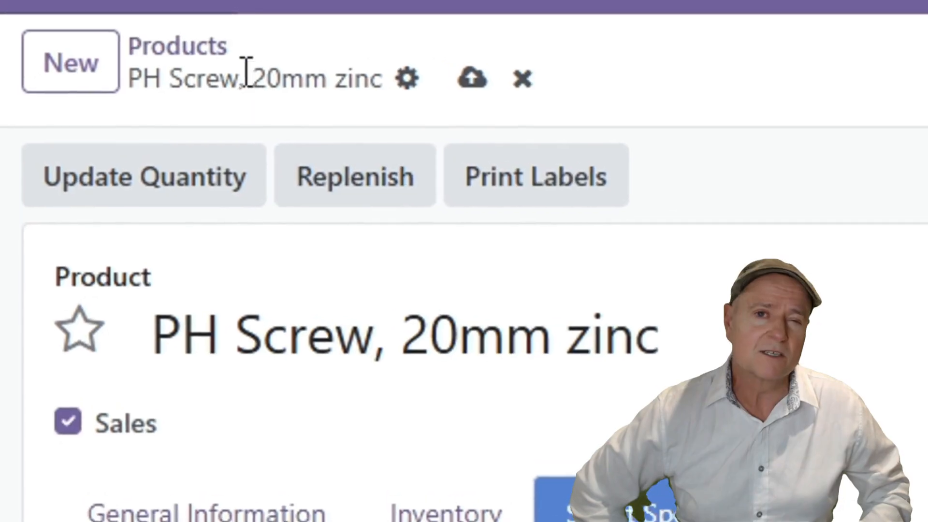
Return to the product list and remove its Length and fasteners category filters.
left_click(184, 49)
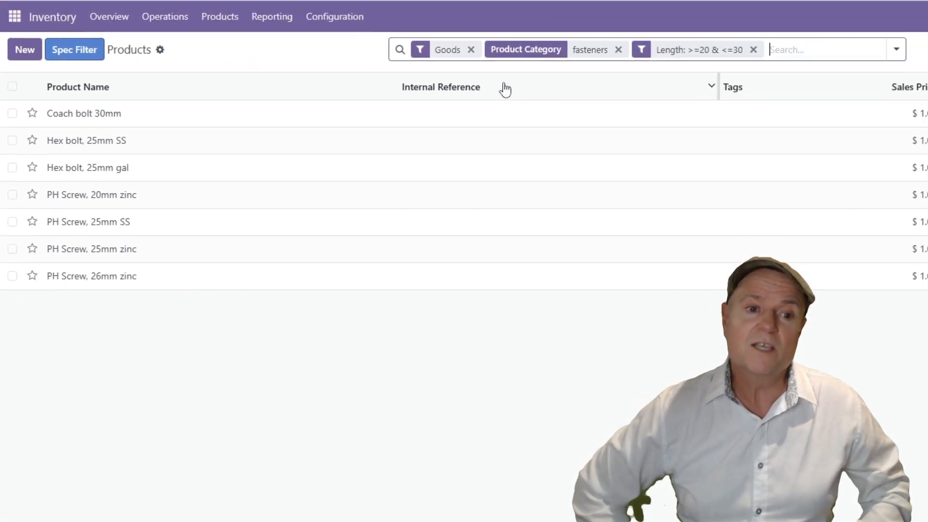
left_click(623, 49)
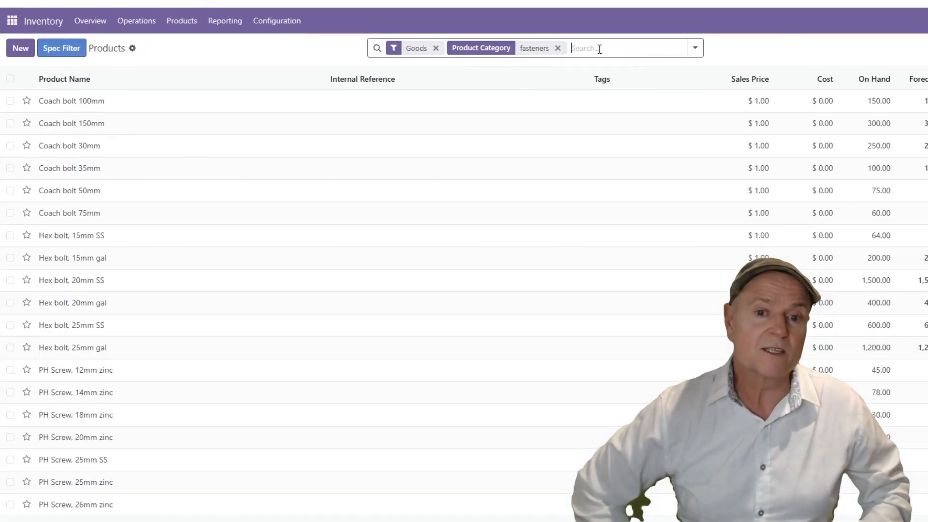
left_click(557, 48)
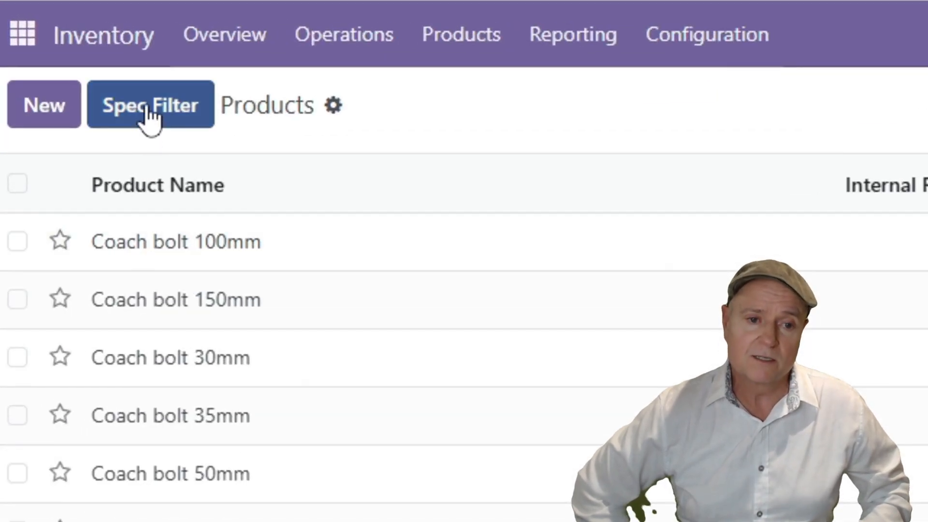
Check which characteristics the smart spec filter offers without a category filter, and close it without applying.
left_click(60, 52)
left_click(587, 419)
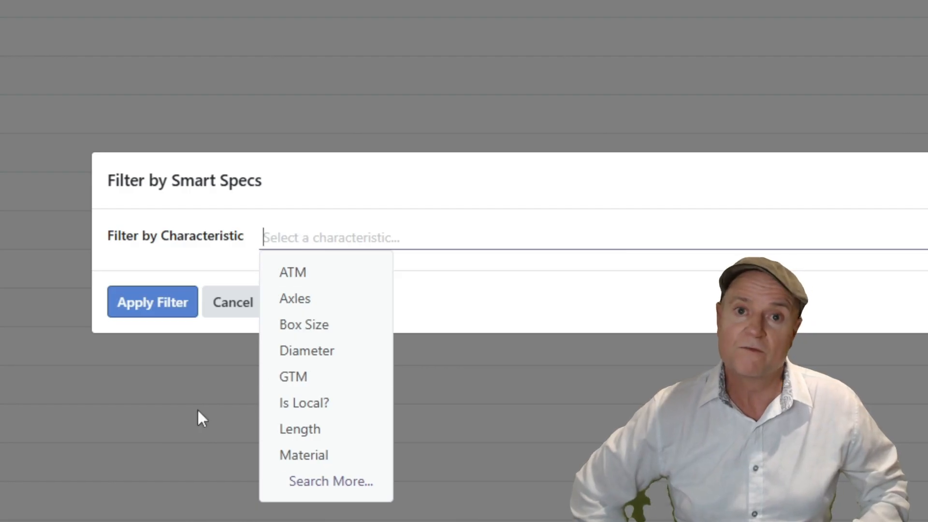
left_click(232, 304)
Filter the product list to the product category "fasteners".
left_click(358, 17)
type("fastenere")
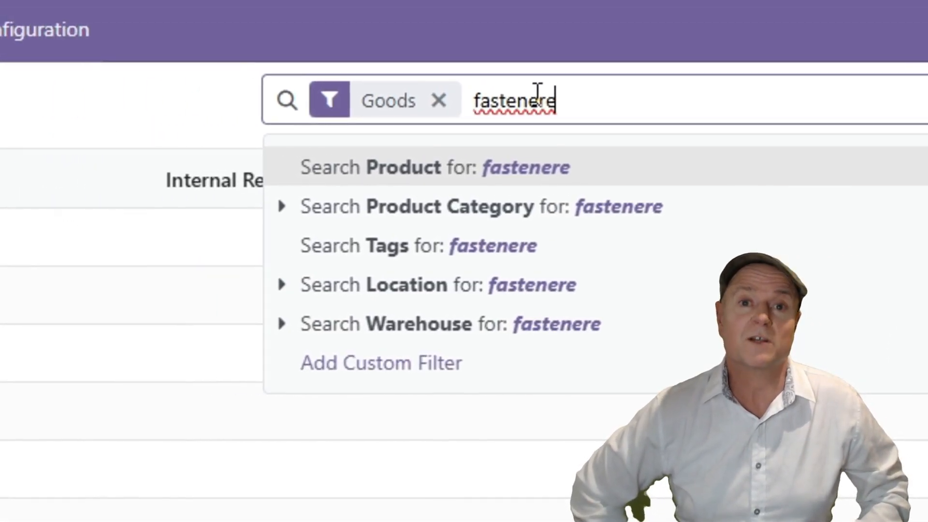
key("BackSpace")
type("s")
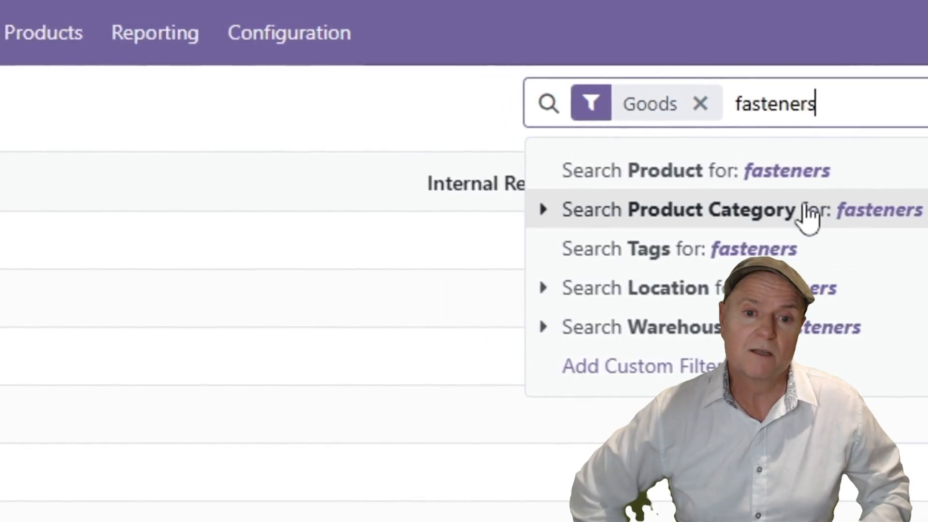
left_click(430, 203)
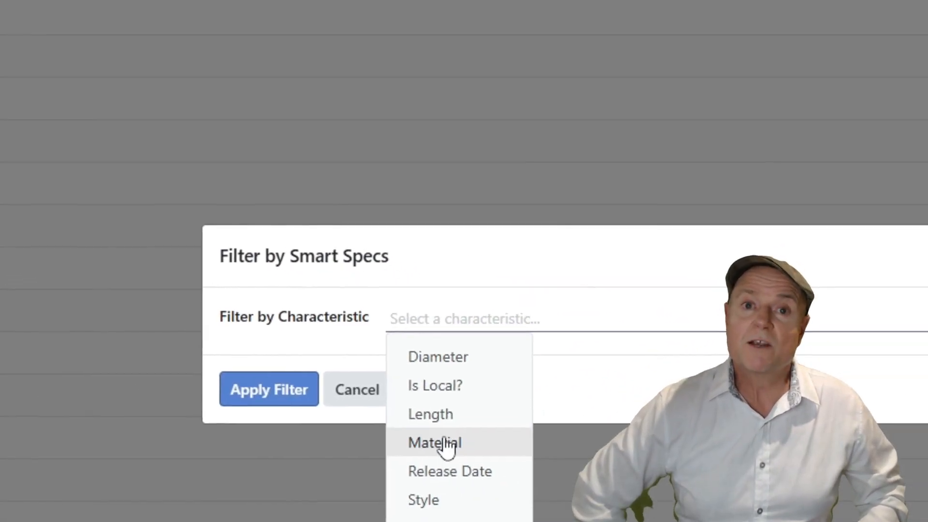
Apply a smart spec filter on Material using the specific value Zinc.
left_click(395, 410)
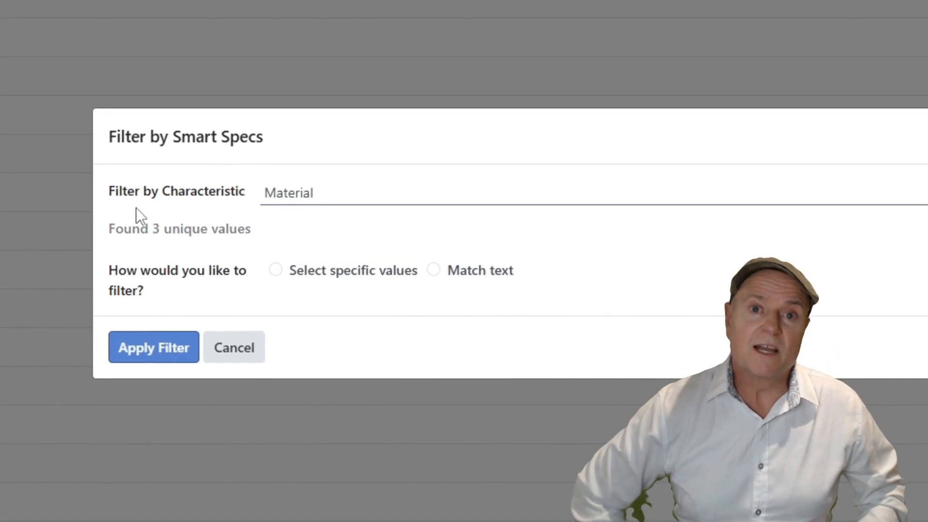
left_click(275, 270)
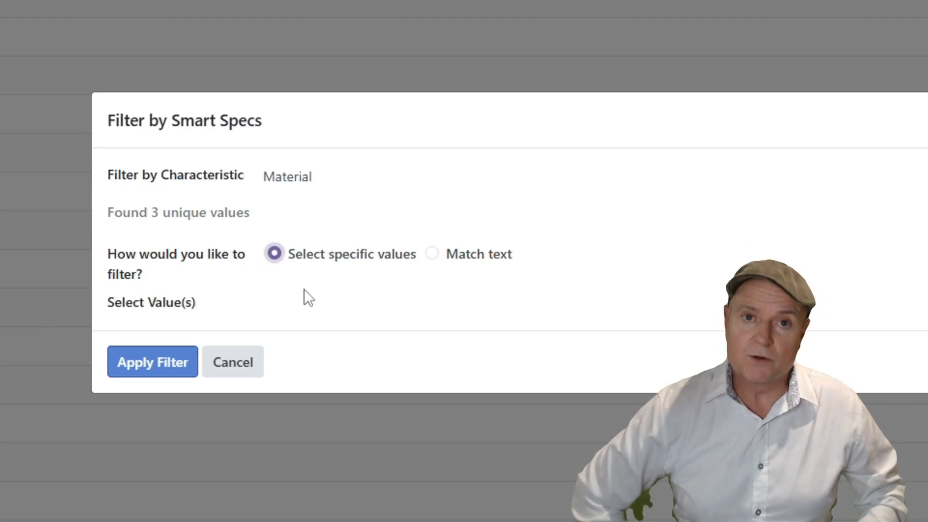
left_click(313, 303)
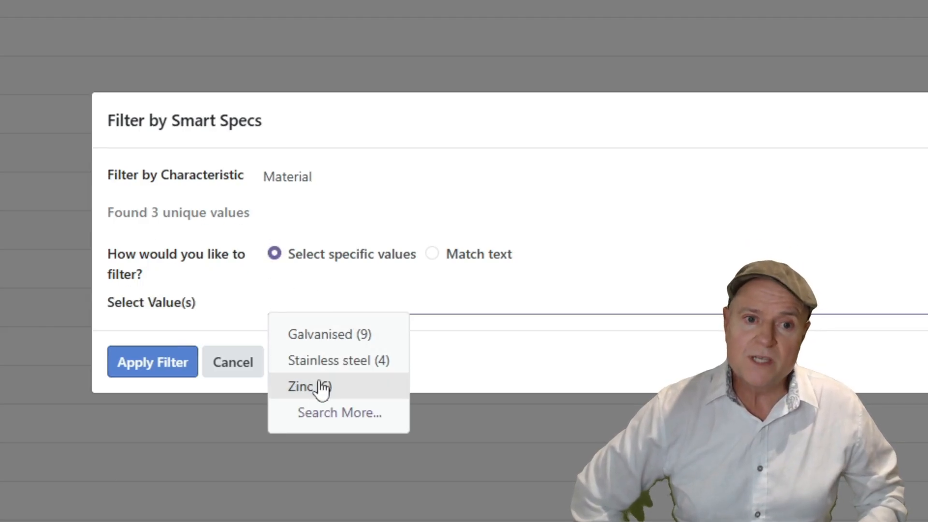
left_click(311, 386)
left_click(164, 370)
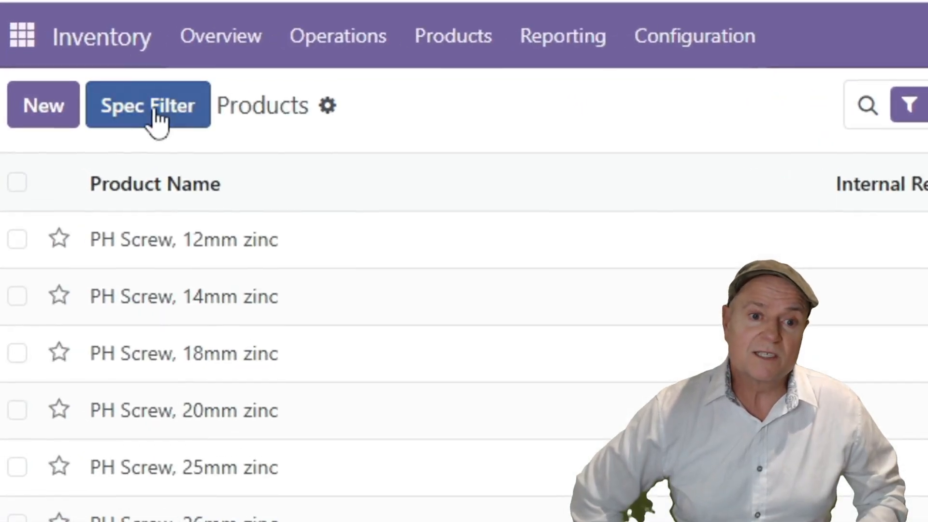
Apply a further smart spec filter on Length with values in the range 20 to 25.
left_click(24, 29)
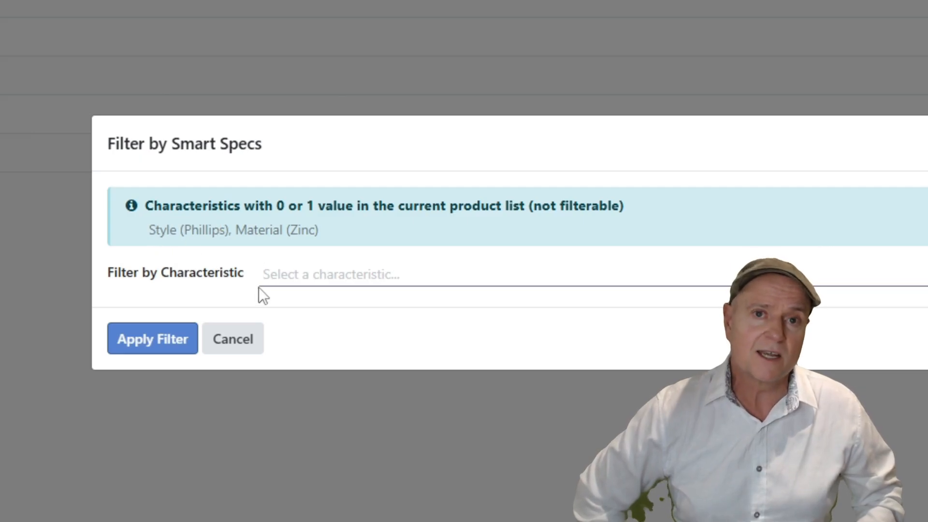
left_click(292, 274)
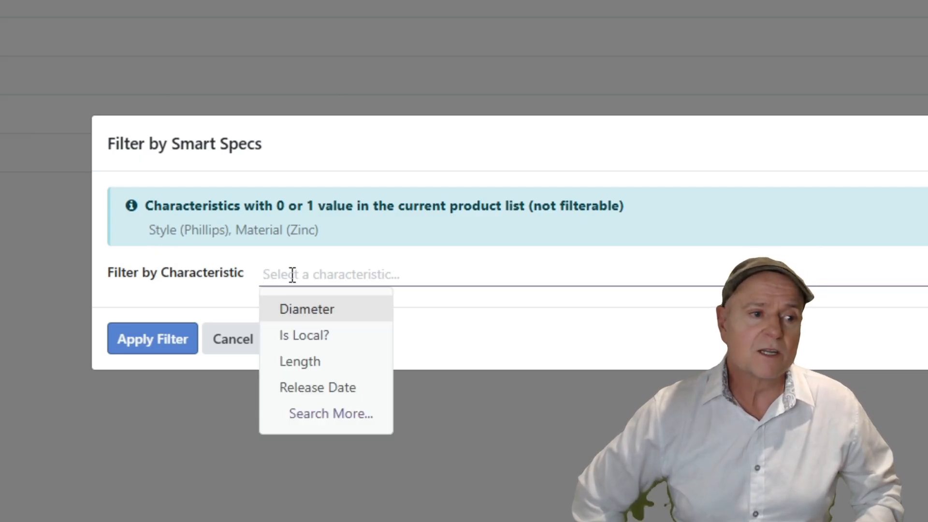
left_click(314, 360)
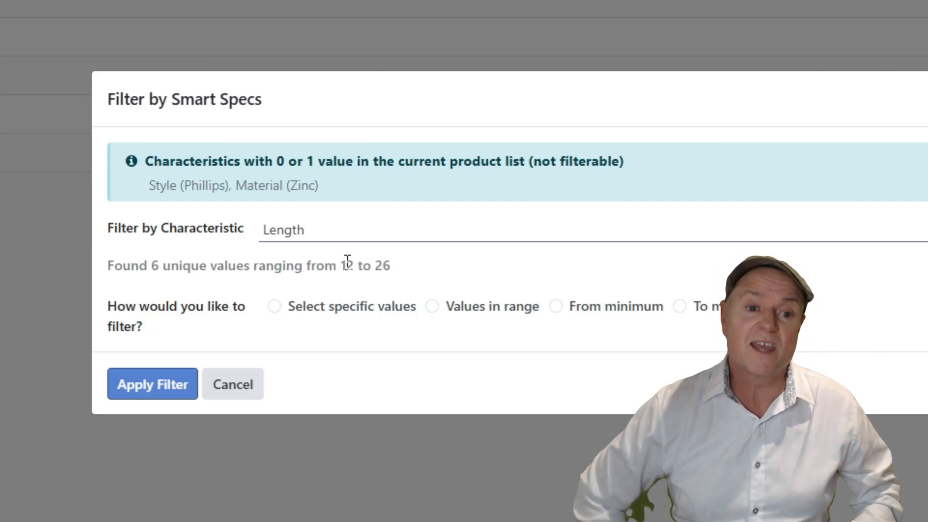
left_click(433, 308)
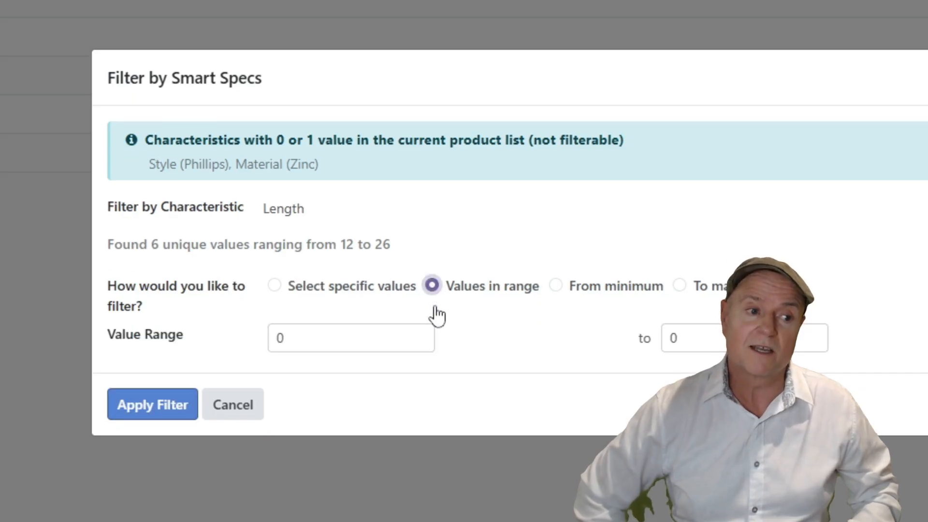
left_click(402, 341)
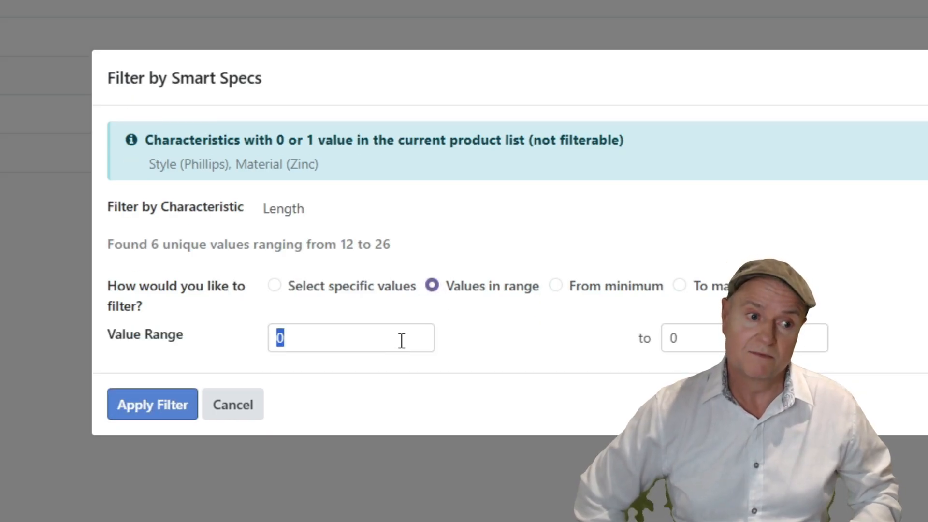
type("20")
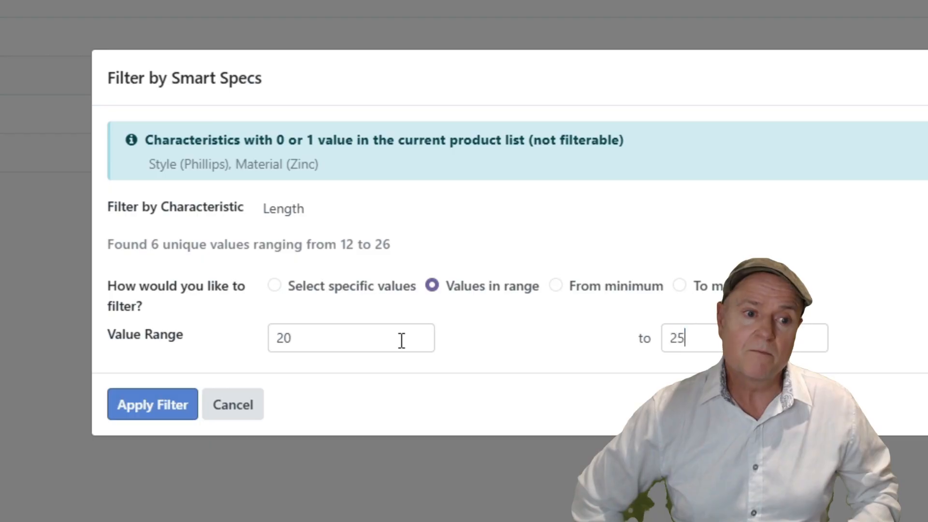
left_click(186, 401)
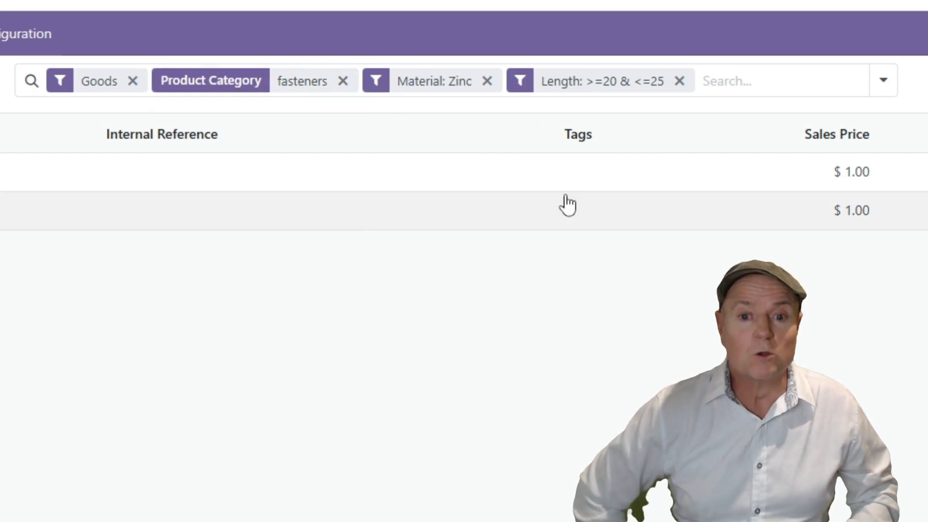
Open the search options that allow the current filtered product search to be saved as a favorite.
left_click(880, 81)
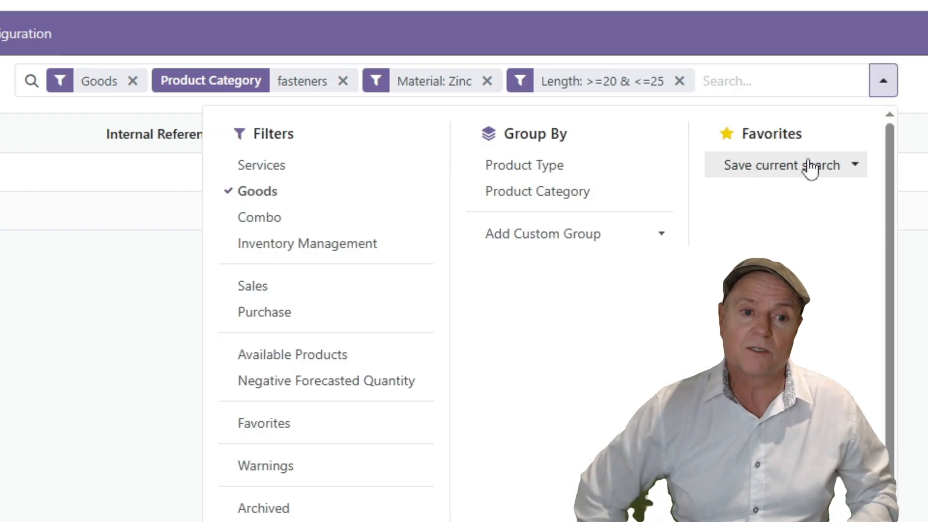